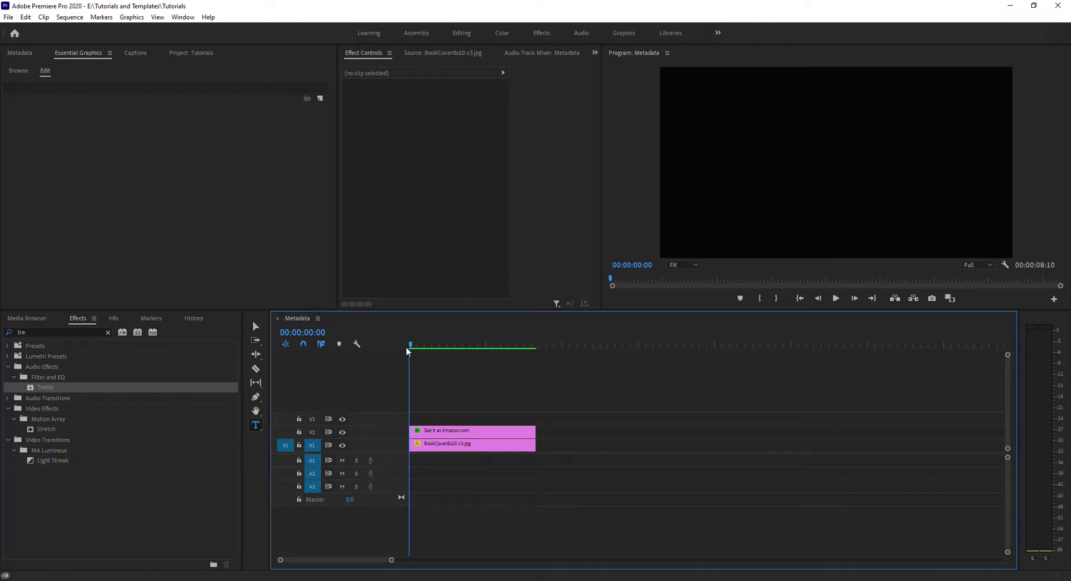
# Play the sequence to preview the book-cover animation, then scrub the playhead back near the start.
pyautogui.click(836, 299)
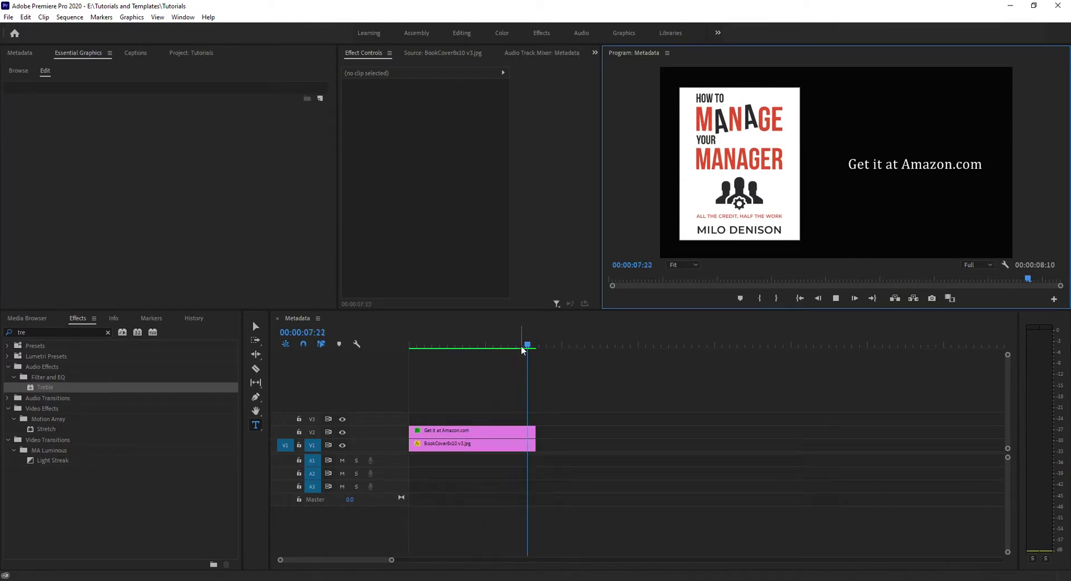
pyautogui.moveTo(521, 346); pyautogui.dragTo(451, 367)
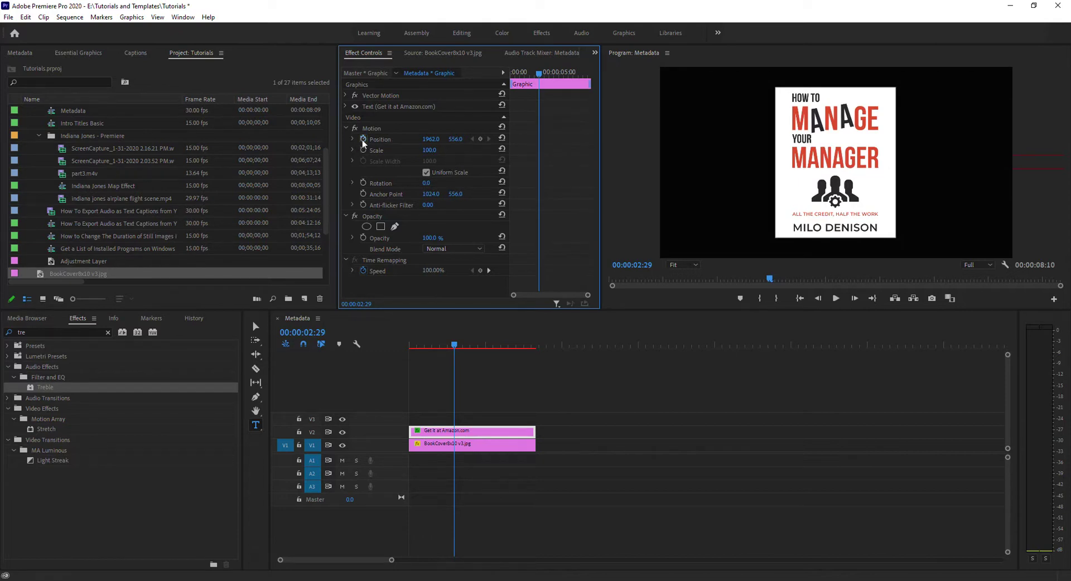
# Clear the book cover's existing Scale and Position keyframes by turning off both stopwatches.
pyautogui.click(443, 445)
pyautogui.click(364, 107)
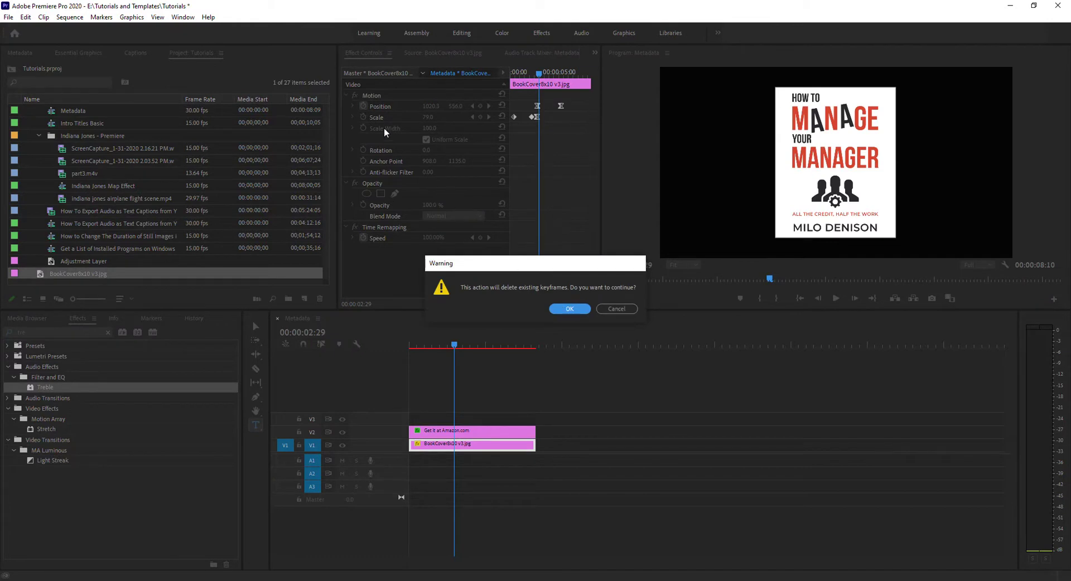
pyautogui.click(572, 308)
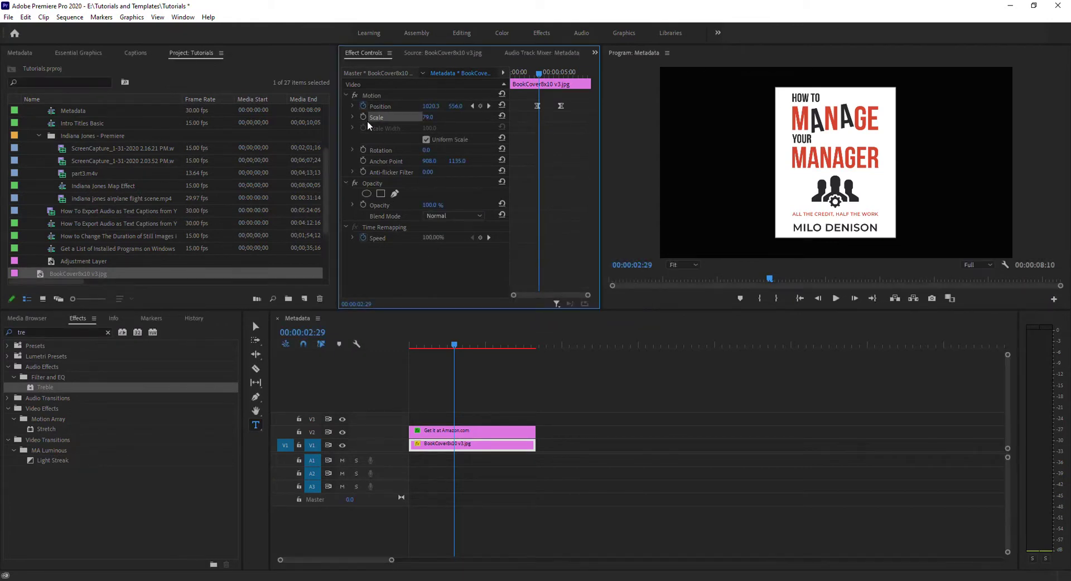
pyautogui.click(363, 107)
pyautogui.click(572, 309)
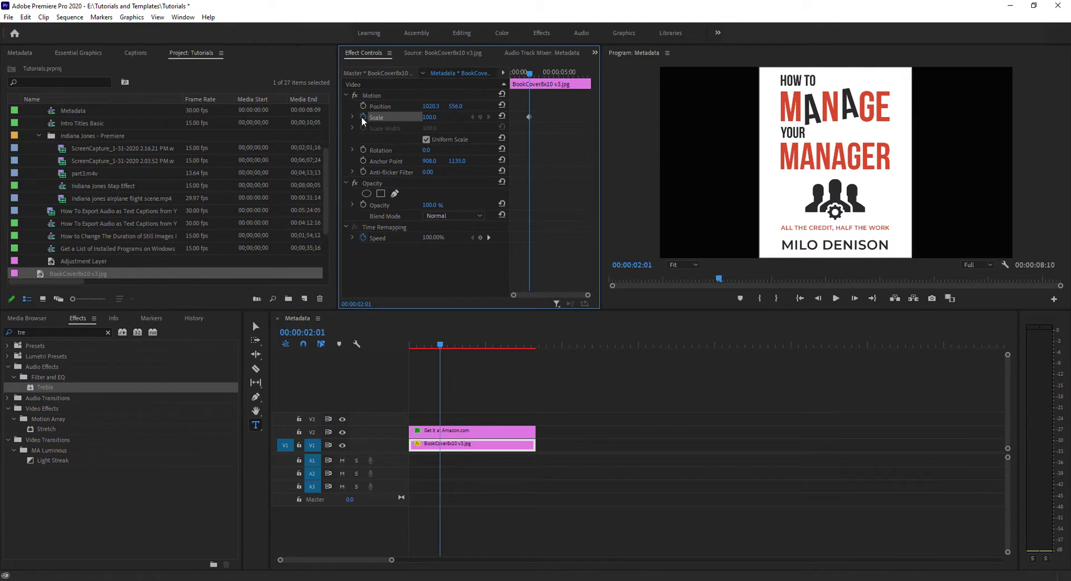
# Add a Scale keyframe of 75 on the book cover at 00:00:02:15.
pyautogui.moveTo(440, 346); pyautogui.dragTo(432, 346)
pyautogui.click(429, 119)
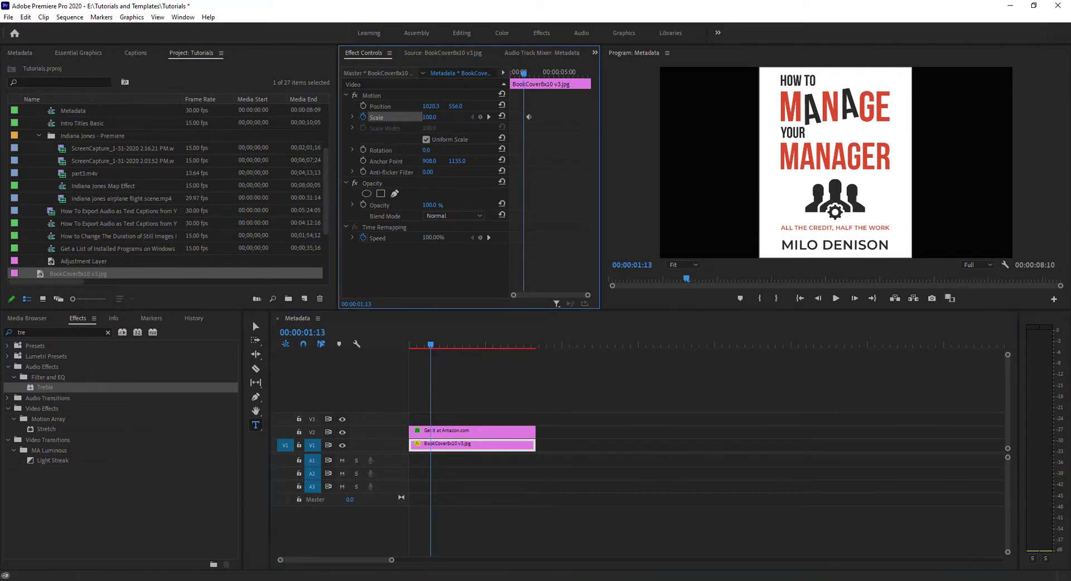
pyautogui.moveTo(432, 347); pyautogui.dragTo(449, 345)
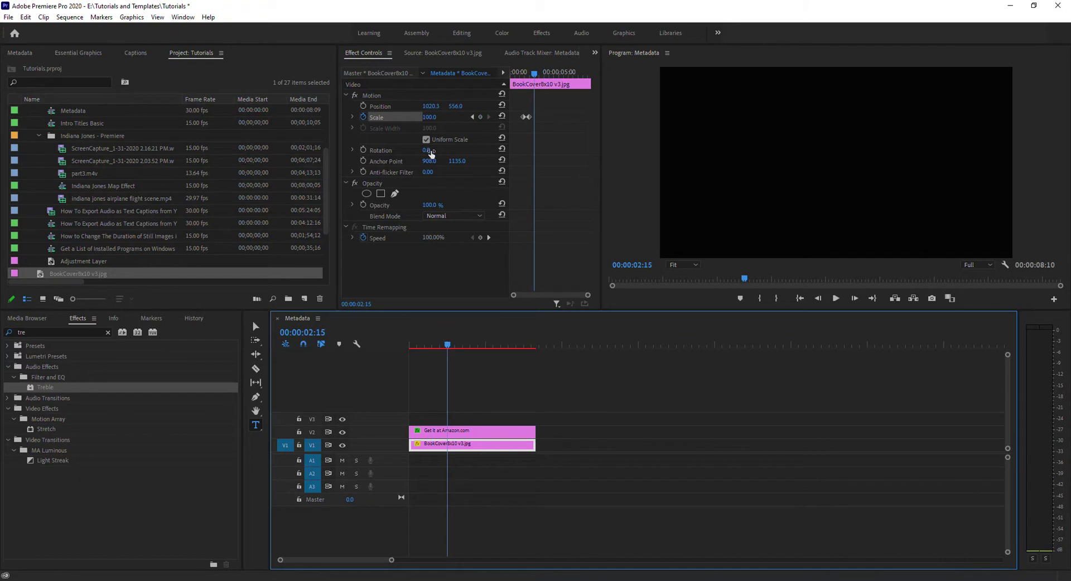
pyautogui.click(429, 119)
pyautogui.write('75')
pyautogui.press('Return')
# Bring the playhead back to 00:00:02:01 and reselect the book cover clip.
pyautogui.moveTo(448, 345)
pyautogui.mouseDown()
pyautogui.moveTo(428, 346)
pyautogui.moveTo(447, 346)
pyautogui.mouseUp()
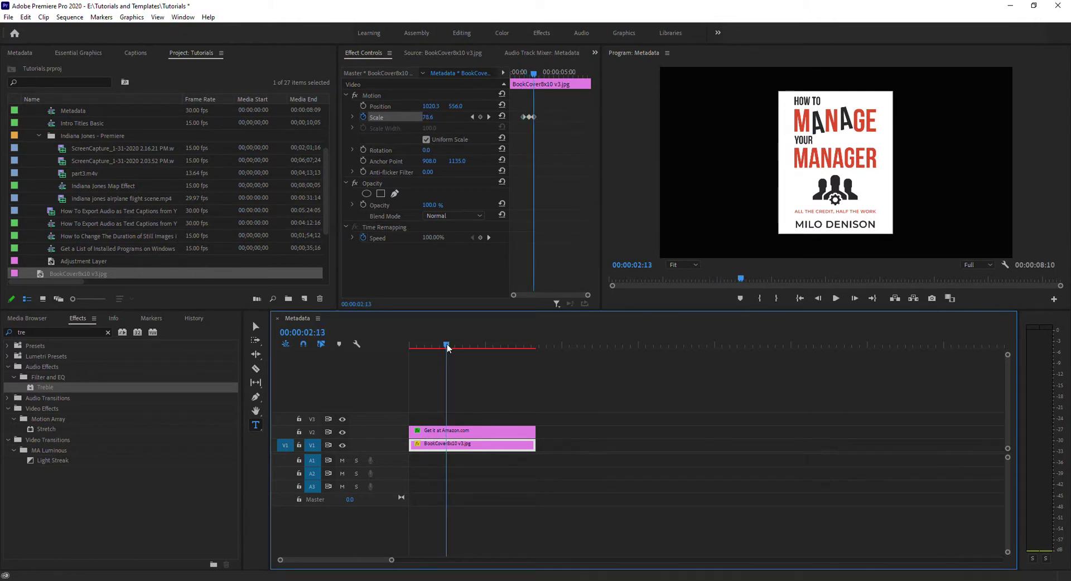
pyautogui.moveTo(448, 347); pyautogui.dragTo(440, 345)
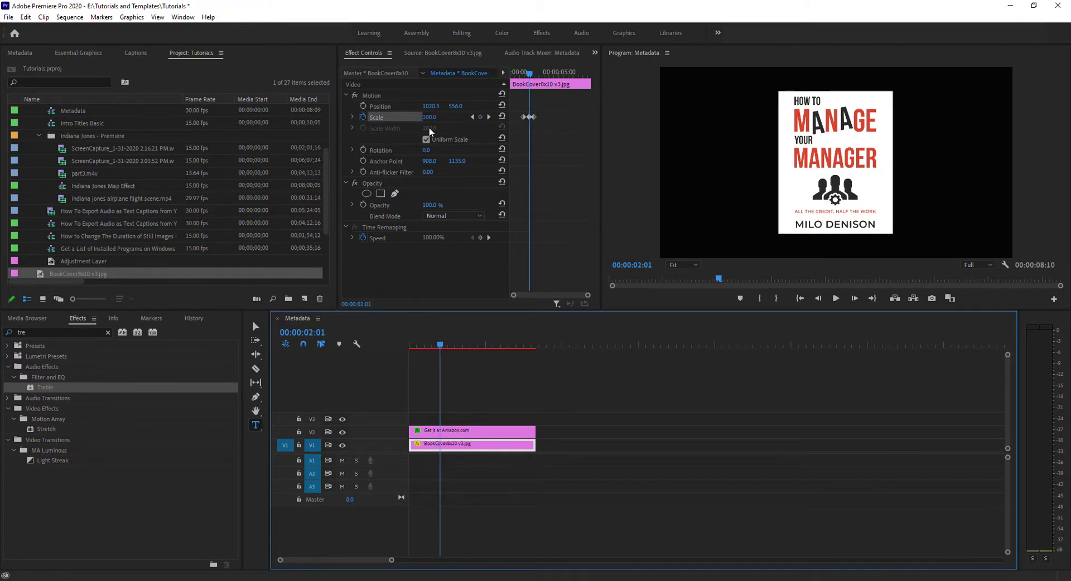
pyautogui.click(446, 432)
pyautogui.click(446, 445)
# Keyframe the cover's Position from 02:01 to 02:15, sliding it left to X 471.3.
pyautogui.click(363, 105)
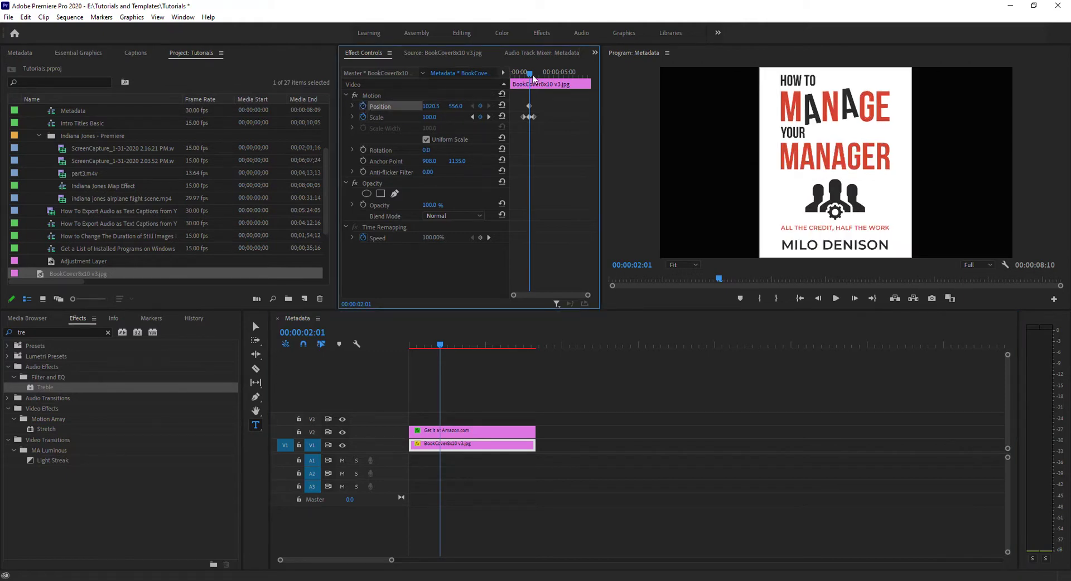
pyautogui.moveTo(532, 74); pyautogui.dragTo(535, 74)
pyautogui.moveTo(587, 296); pyautogui.dragTo(570, 296)
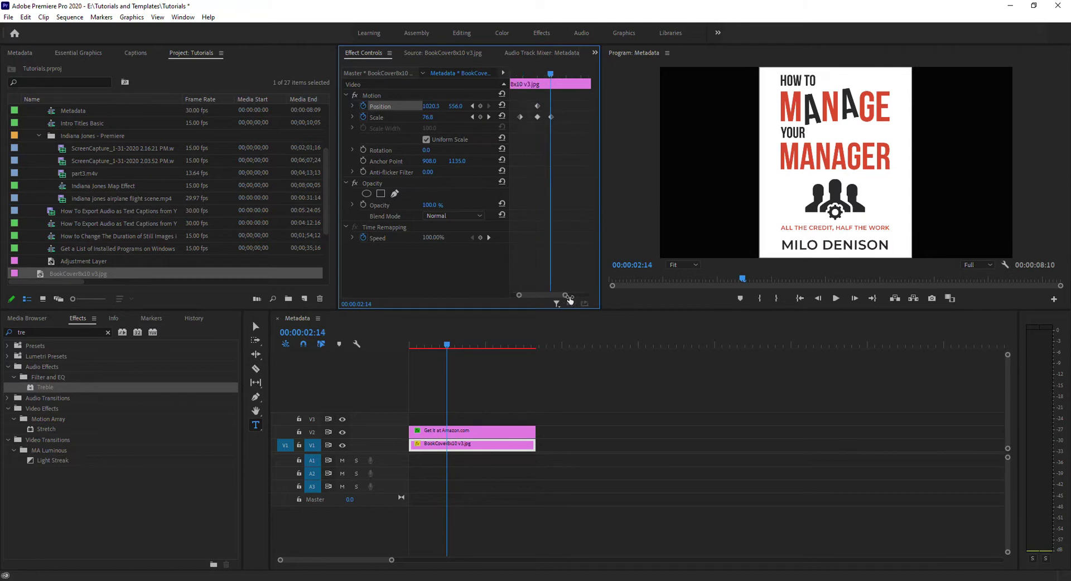
pyautogui.moveTo(547, 72); pyautogui.dragTo(551, 73)
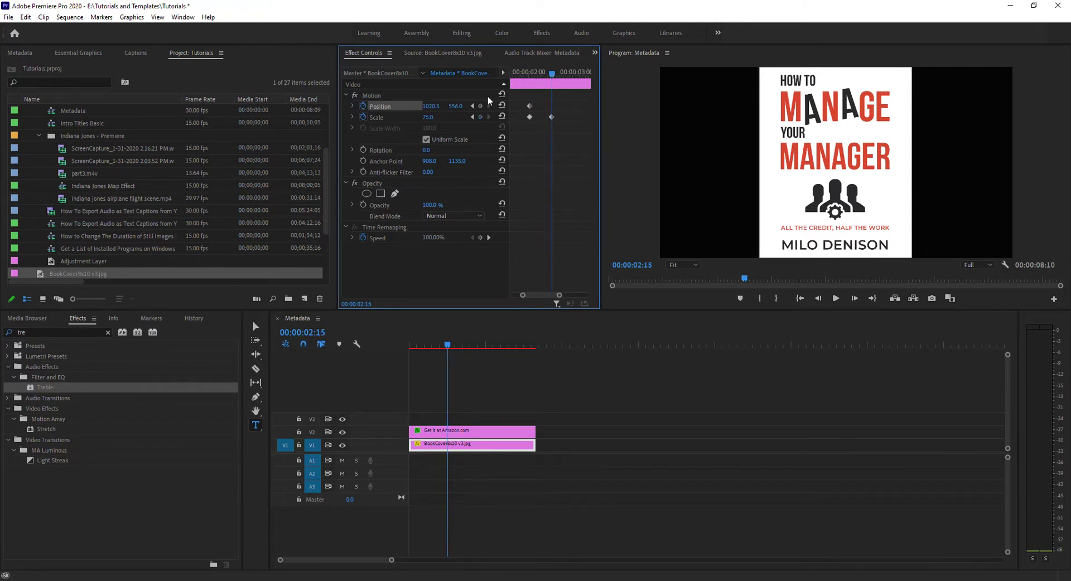
pyautogui.moveTo(432, 106)
pyautogui.mouseDown()
pyautogui.moveTo(385, 107)
pyautogui.moveTo(431, 108)
pyautogui.mouseUp()
pyautogui.moveTo(540, 294); pyautogui.dragTo(510, 291)
# Render and play back the sequence, toggle title track visibility, and check the 02:15 keyframe.
pyautogui.press('Return')
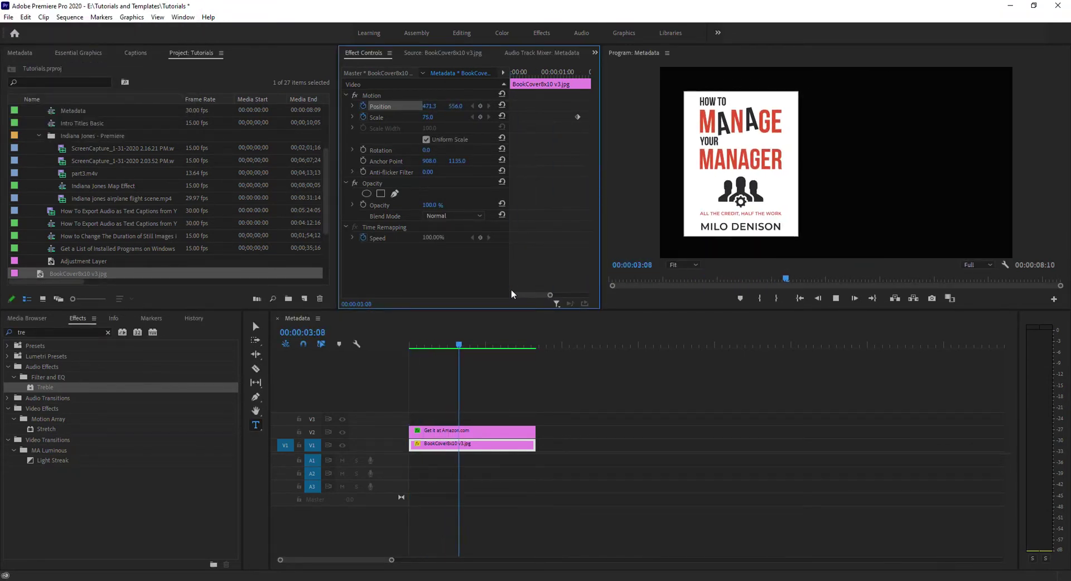
pyautogui.press('space')
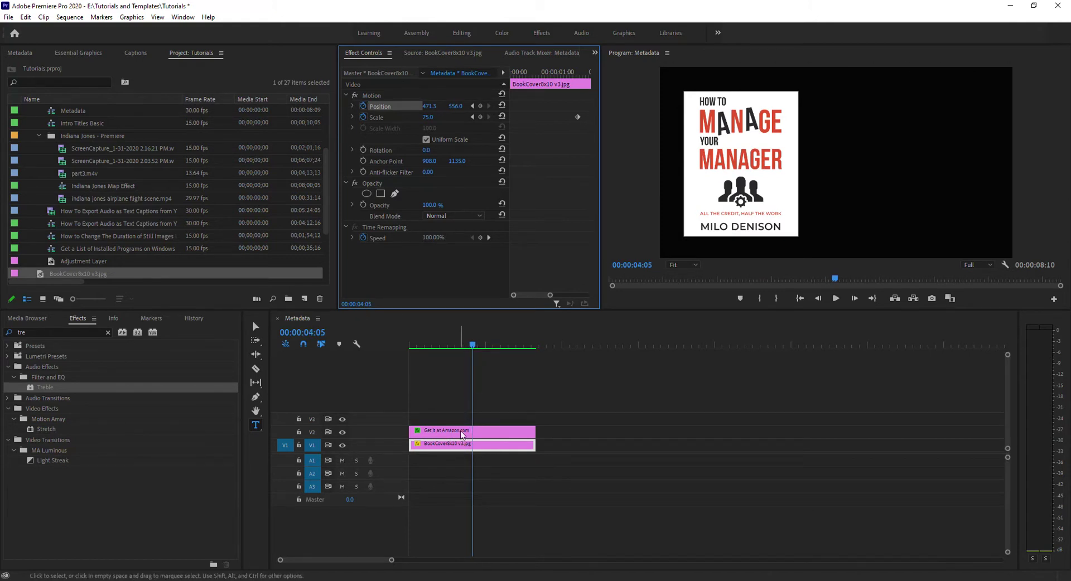
pyautogui.click(344, 433)
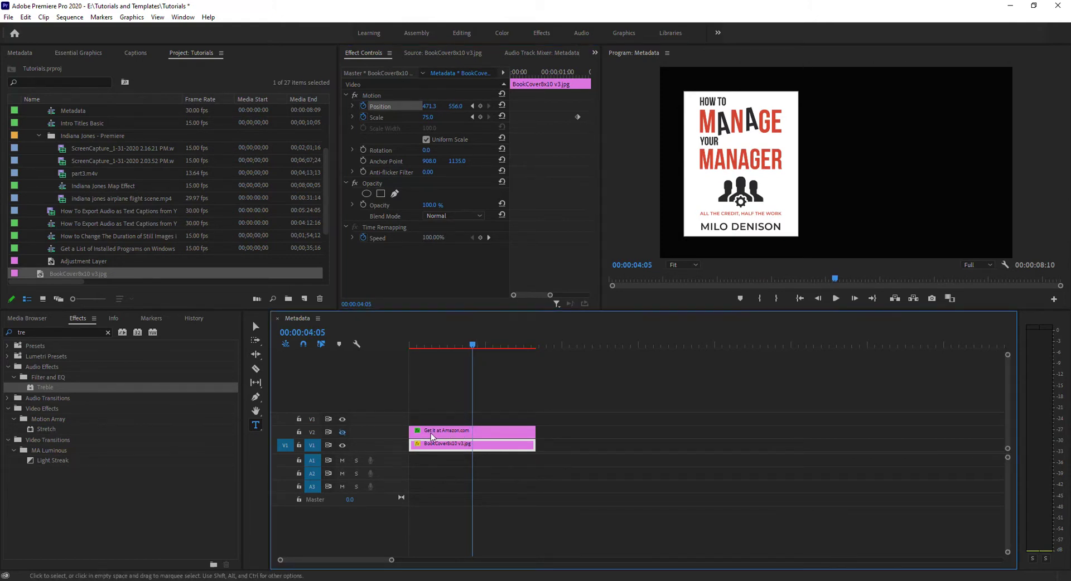
pyautogui.moveTo(471, 347); pyautogui.dragTo(425, 349)
pyautogui.moveTo(550, 296); pyautogui.dragTo(566, 295)
pyautogui.moveTo(429, 345); pyautogui.dragTo(447, 345)
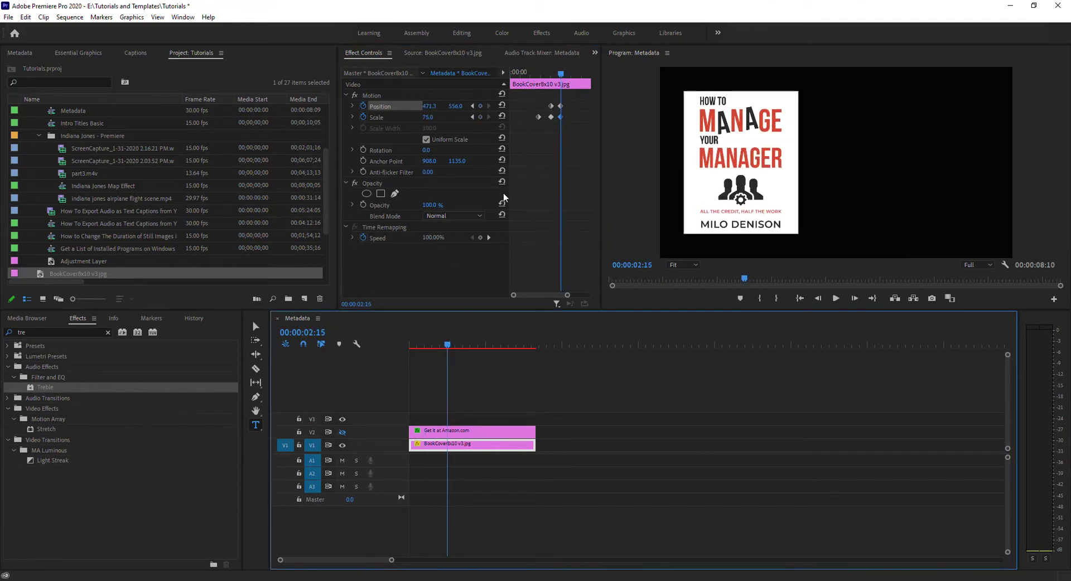
# Set the book cover's Scale keyframes to Ease In at the end and Ease Out at the start.
pyautogui.click(560, 117)
pyautogui.rightClick(561, 118)
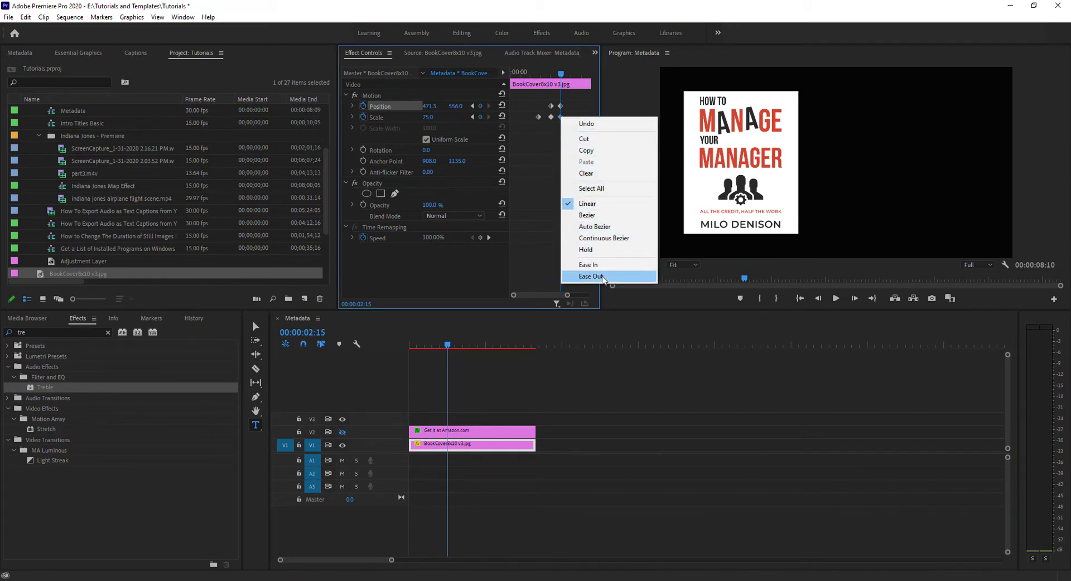
pyautogui.click(588, 264)
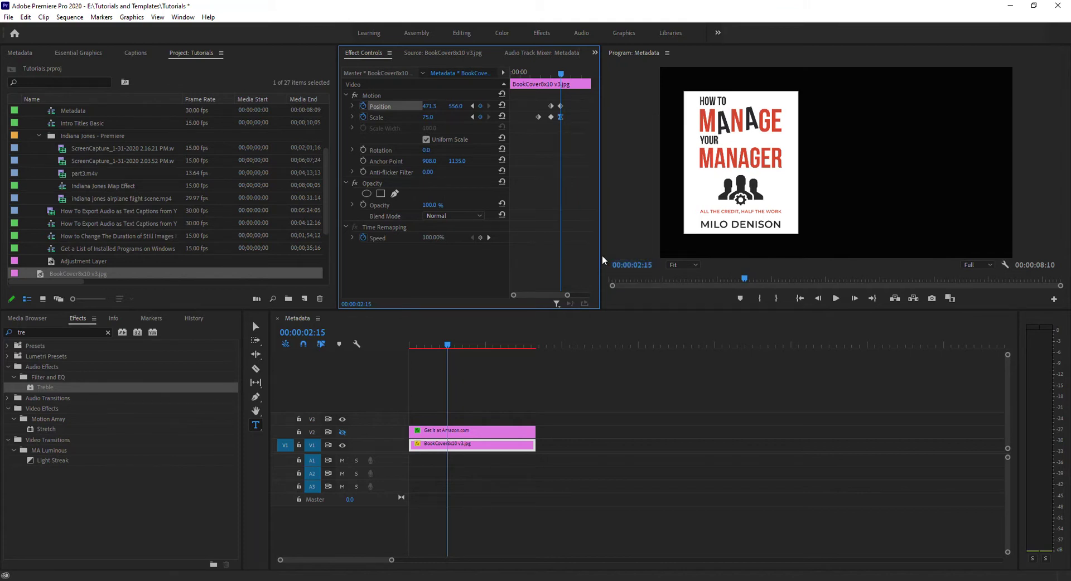
pyautogui.rightClick(551, 119)
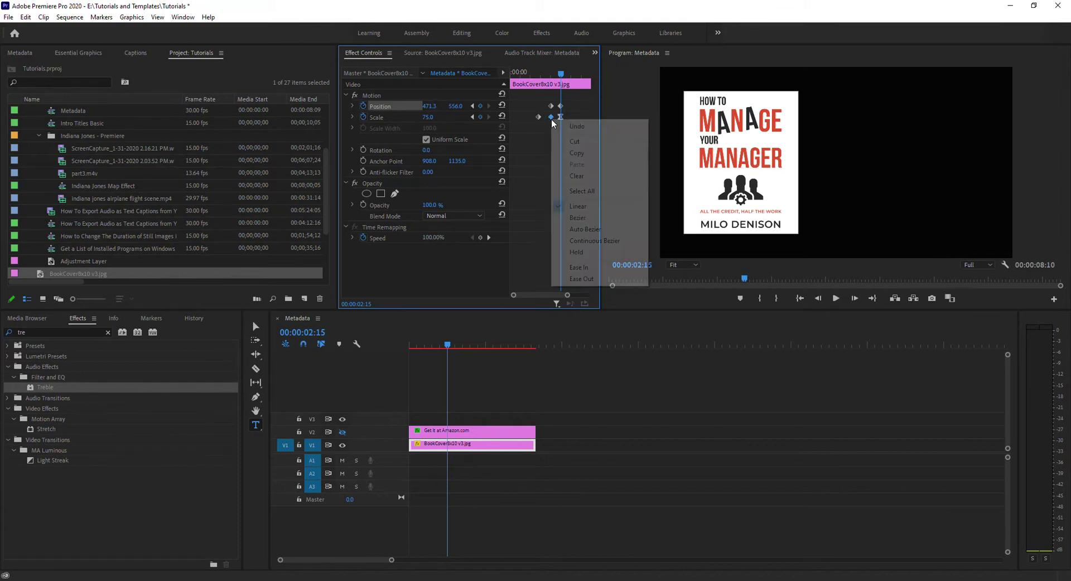
pyautogui.click(587, 279)
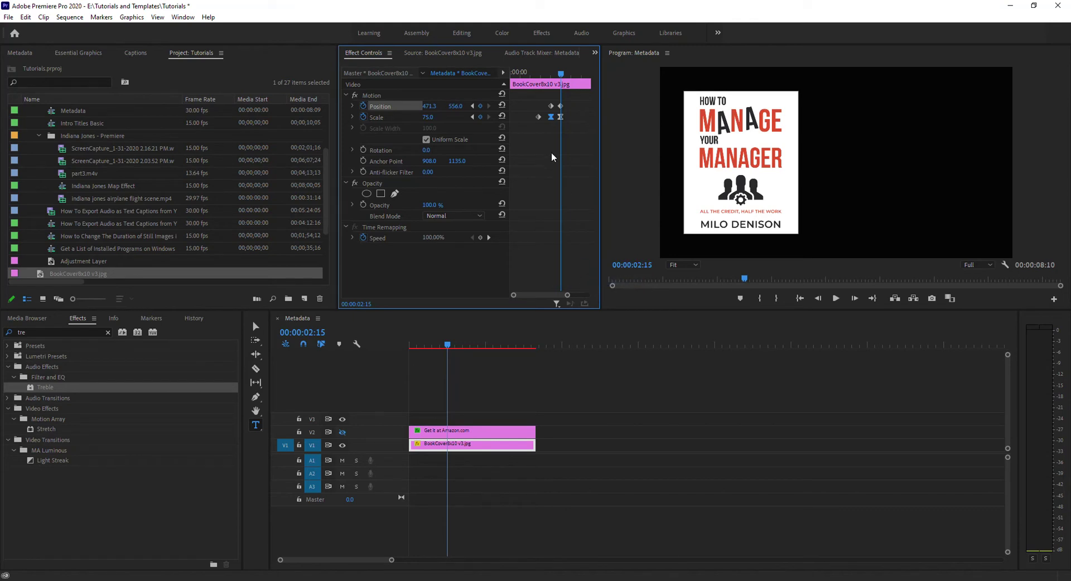
# Apply Ease Out and Ease In to the Position keyframes, then return to the sequence start.
pyautogui.click(551, 106)
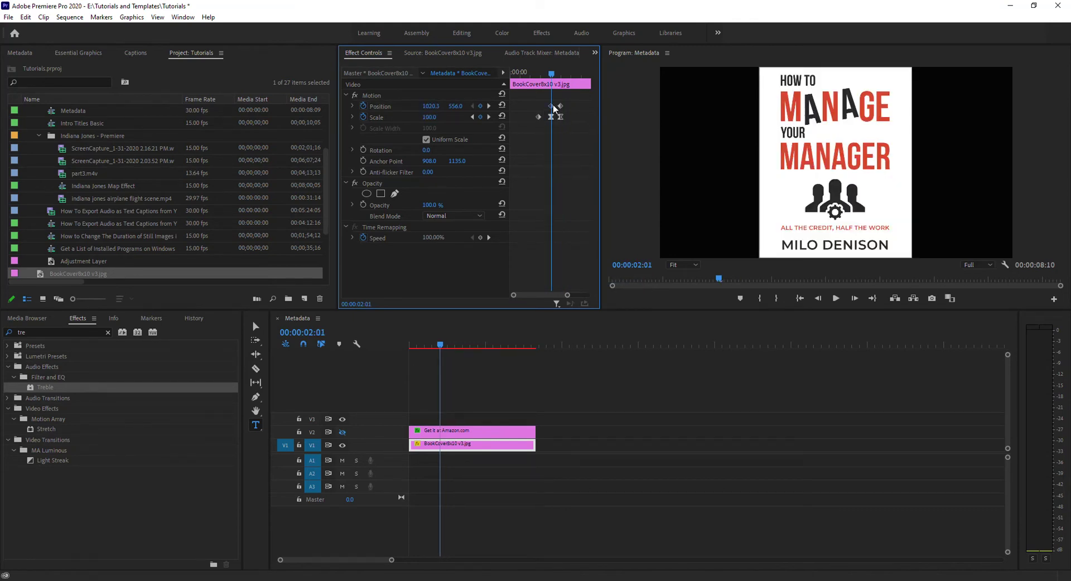
pyautogui.rightClick(553, 106)
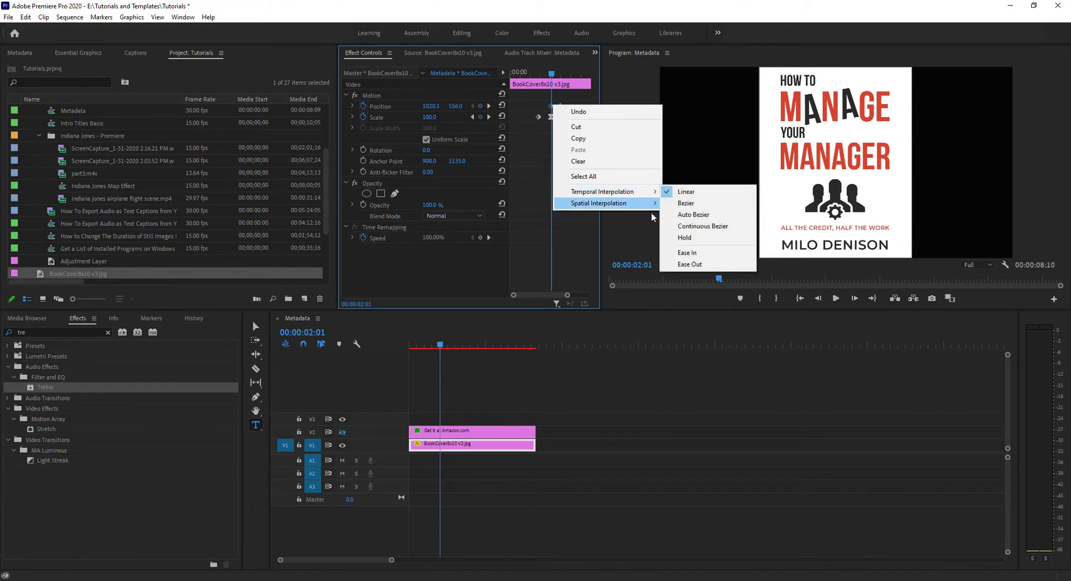
pyautogui.click(691, 264)
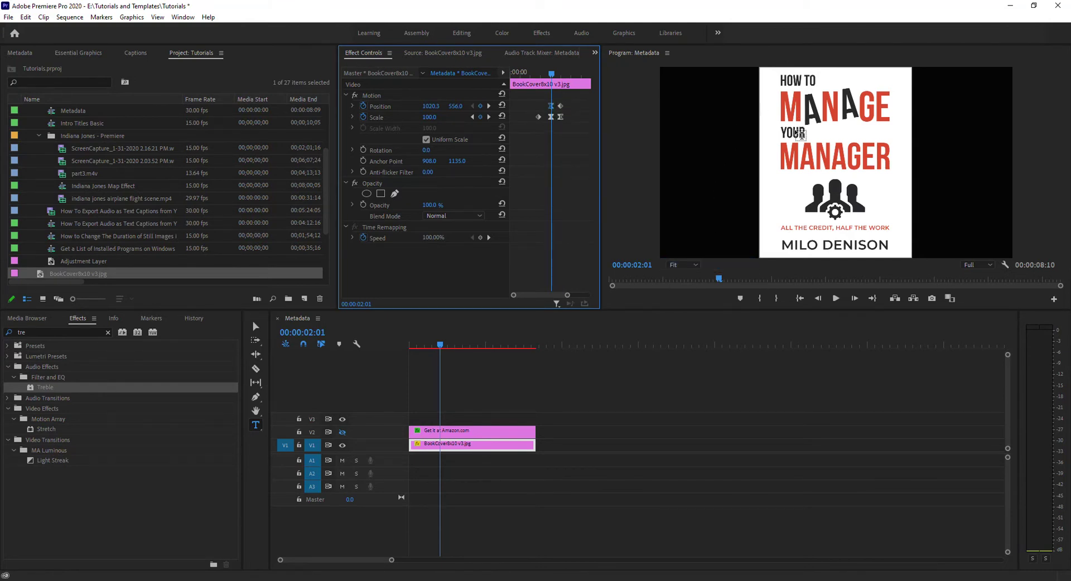
pyautogui.rightClick(562, 105)
pyautogui.moveTo(603, 194)
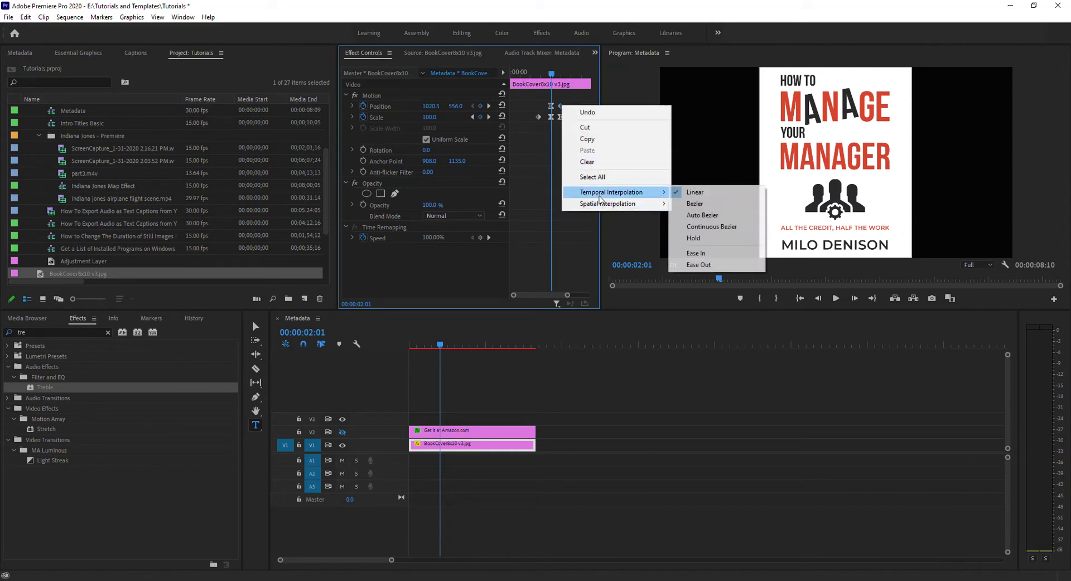
pyautogui.click(698, 254)
pyautogui.moveTo(441, 346); pyautogui.dragTo(409, 348)
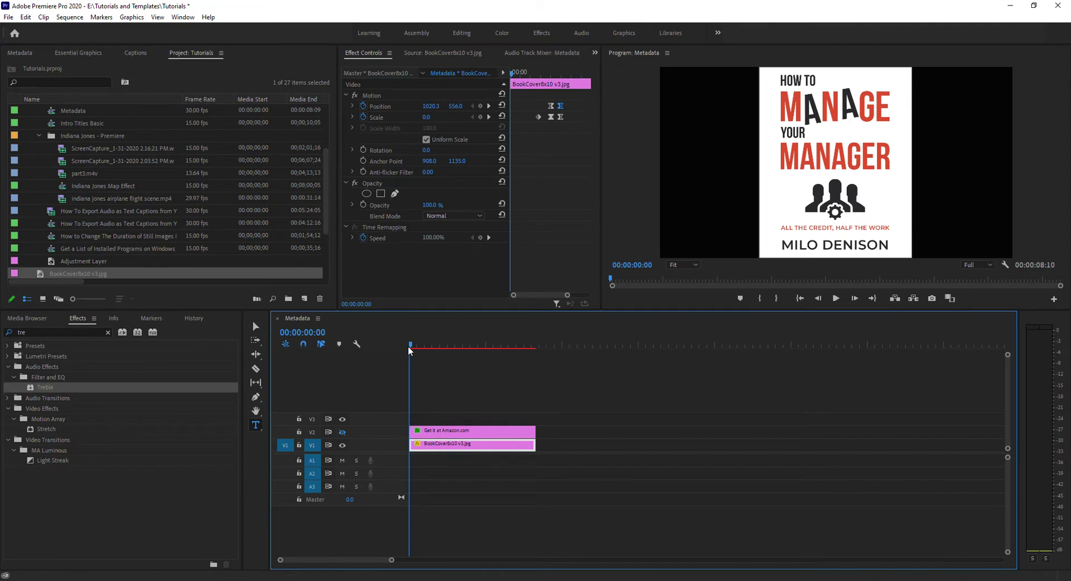
# Render previews, expand the V1 book cover track, and zoom the timeline in on the clips.
pyautogui.press('Return')
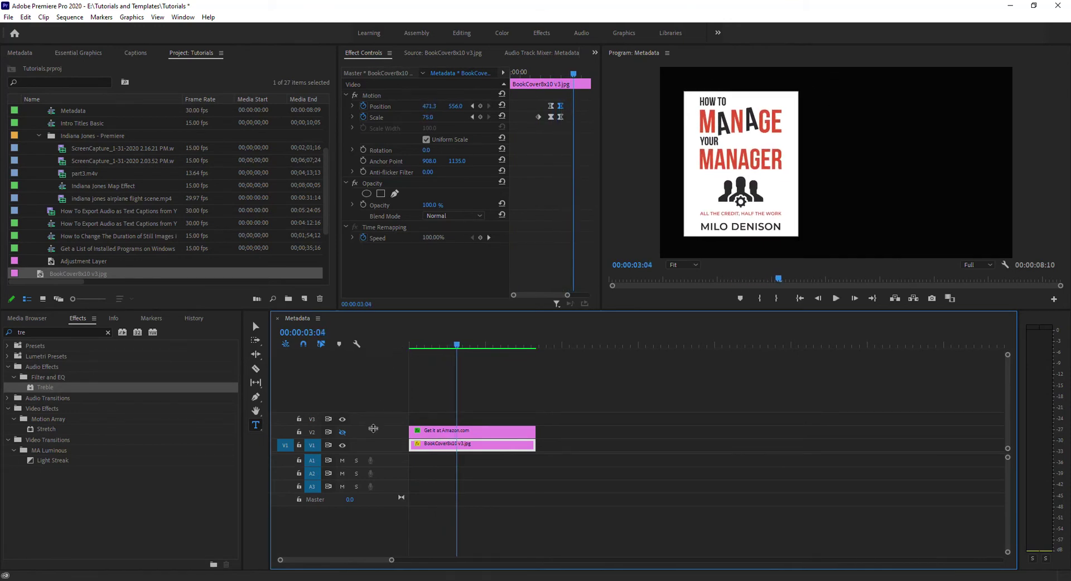
pyautogui.doubleClick(382, 443)
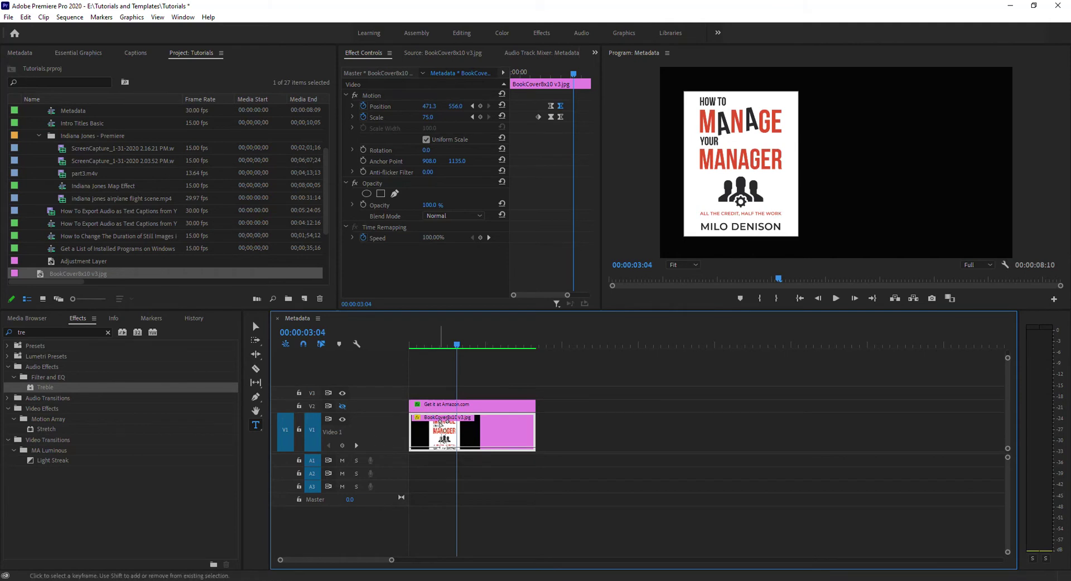
pyautogui.moveTo(384, 562); pyautogui.dragTo(323, 560)
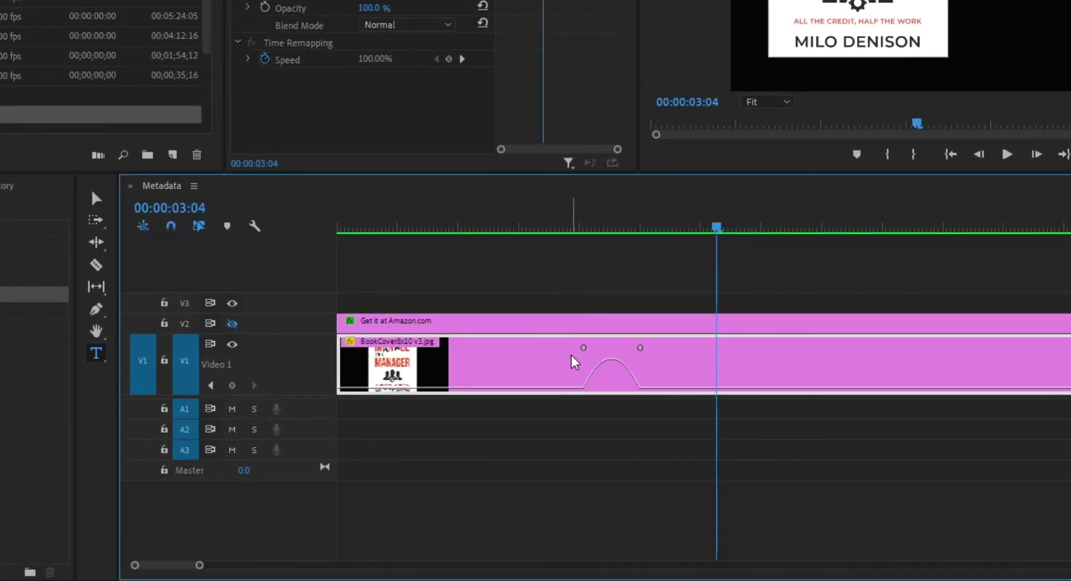
# Show the cover clip's Motion > Position keyframes on V1 and drag the second keyframe's Bezier handle.
pyautogui.rightClick(531, 363)
pyautogui.moveTo(650, 578)
pyautogui.moveTo(813, 567)
pyautogui.click(943, 567)
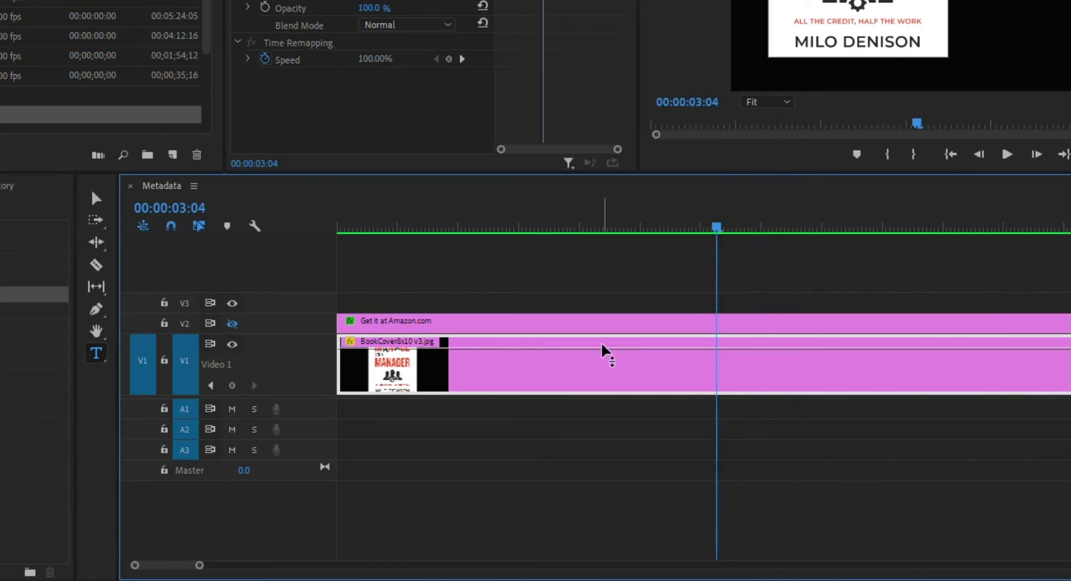
pyautogui.rightClick(571, 365)
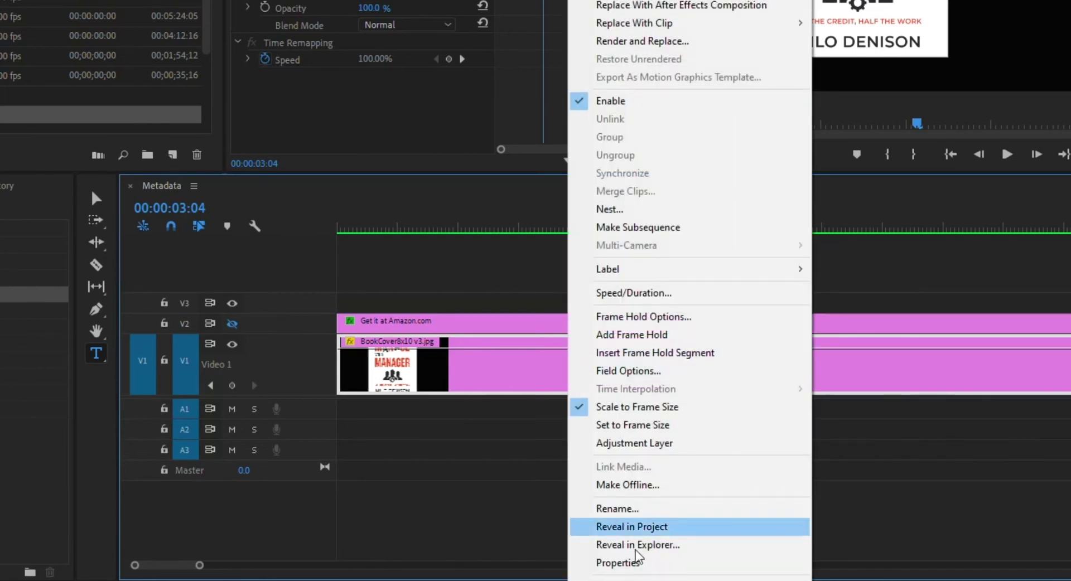
pyautogui.moveTo(647, 579)
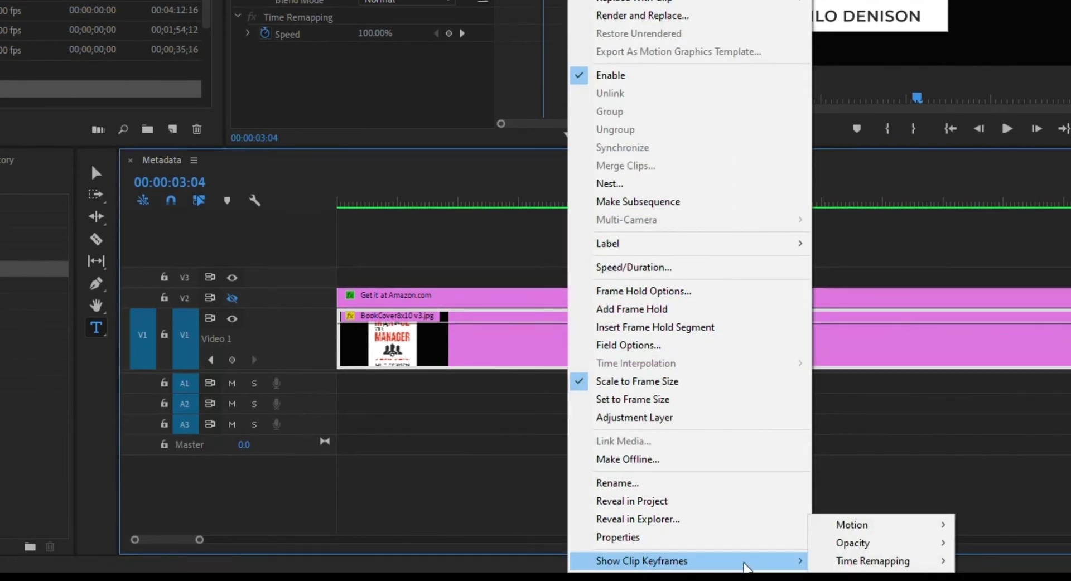
pyautogui.moveTo(851, 530)
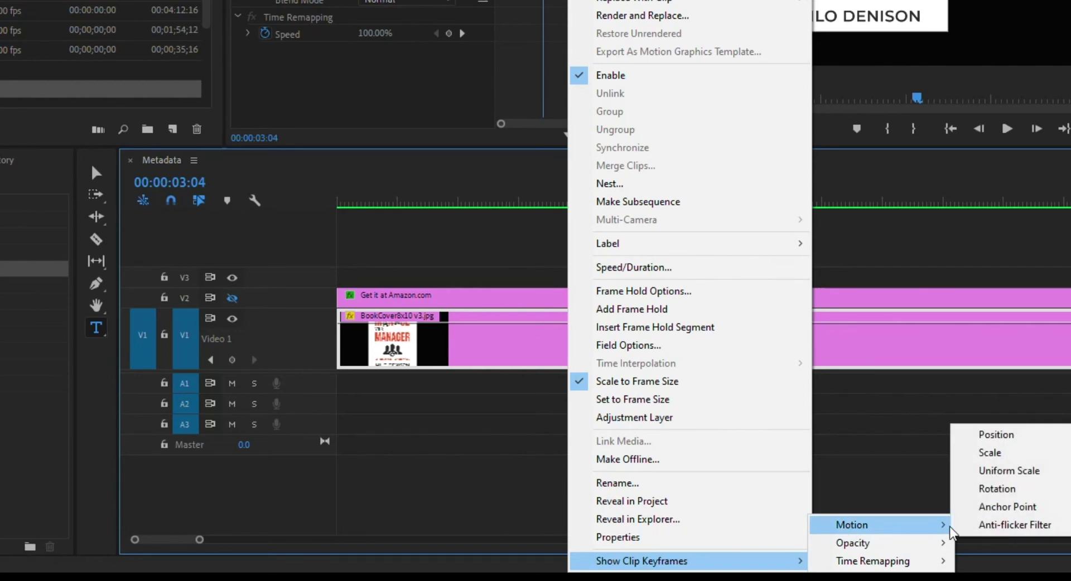
pyautogui.click(990, 441)
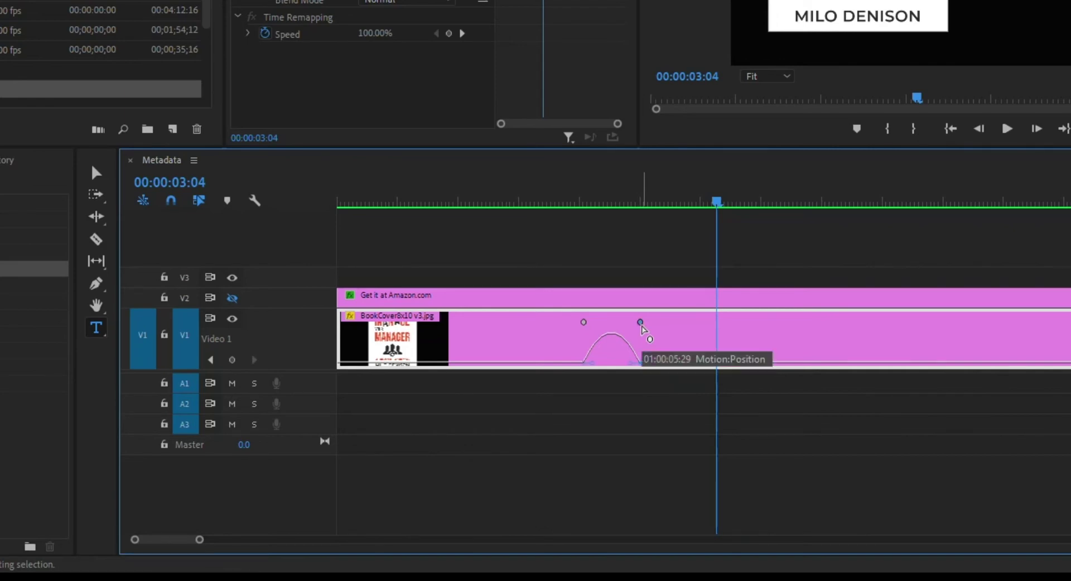
pyautogui.click(641, 323)
pyautogui.moveTo(631, 363); pyautogui.dragTo(597, 371)
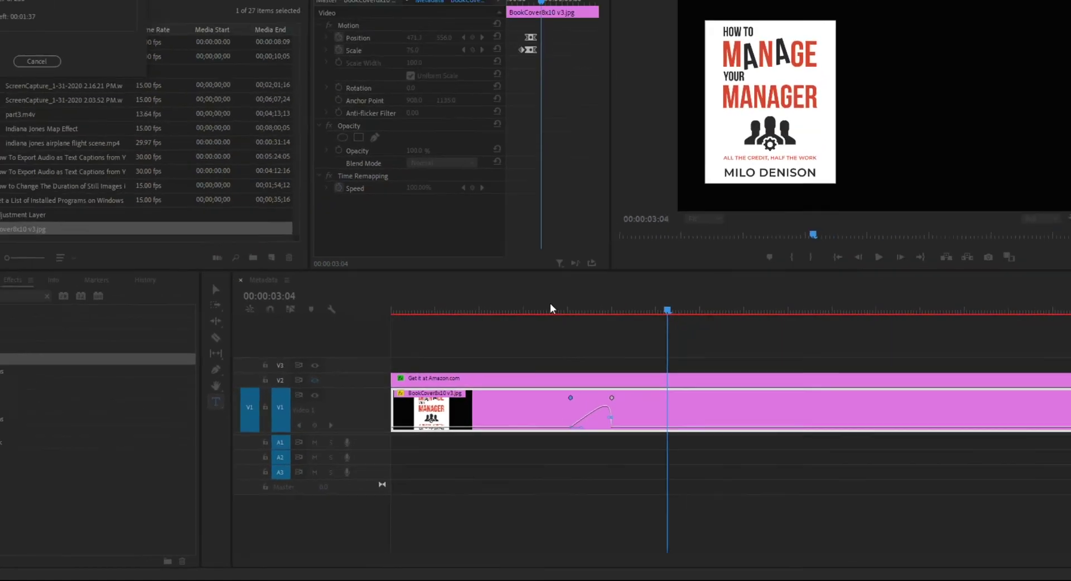
# Render and play the animation, then nudge the second Position keyframe later and bend its curve downward.
pyautogui.press('Return')
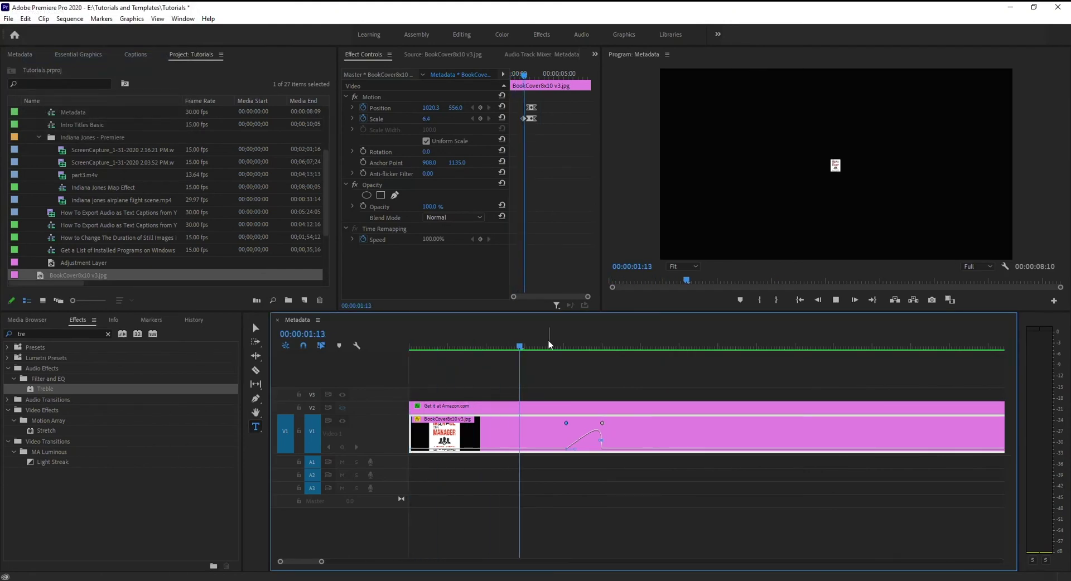
pyautogui.press('space')
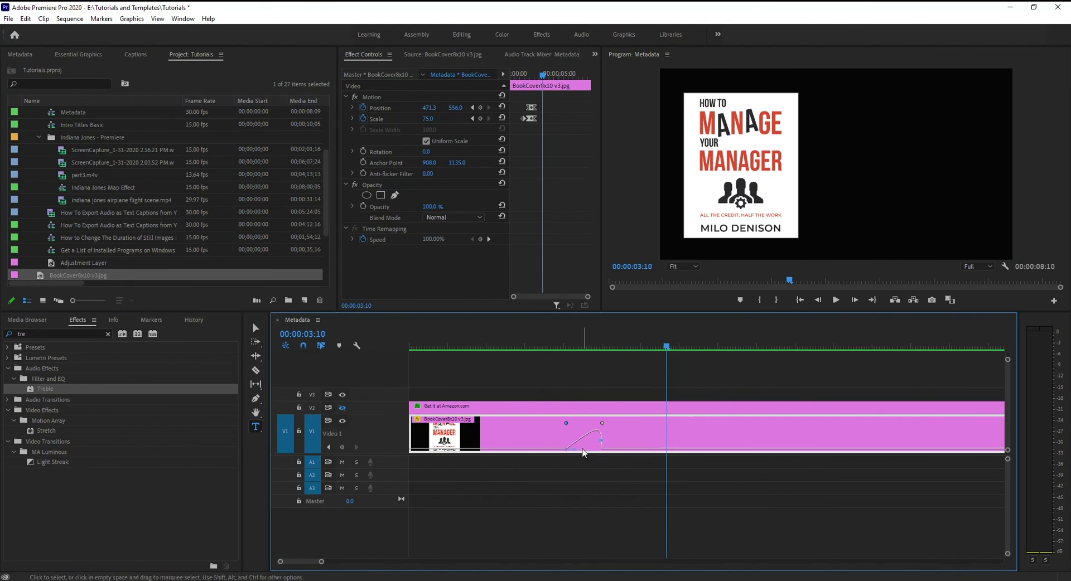
pyautogui.moveTo(602, 423); pyautogui.dragTo(610, 423)
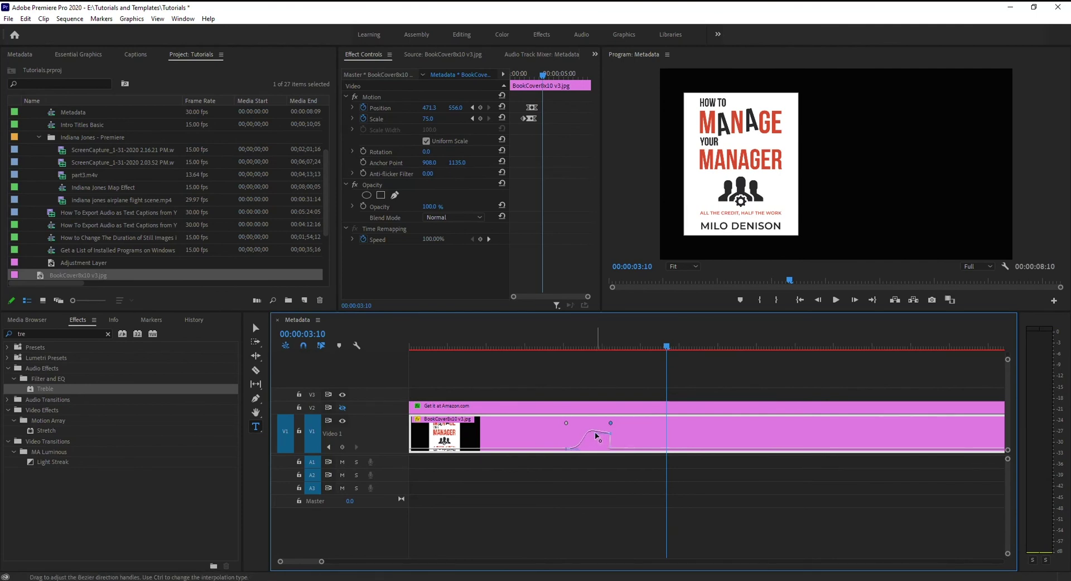
pyautogui.moveTo(595, 435)
pyautogui.mouseDown()
pyautogui.moveTo(589, 444)
pyautogui.moveTo(610, 448)
pyautogui.moveTo(598, 448)
pyautogui.mouseUp()
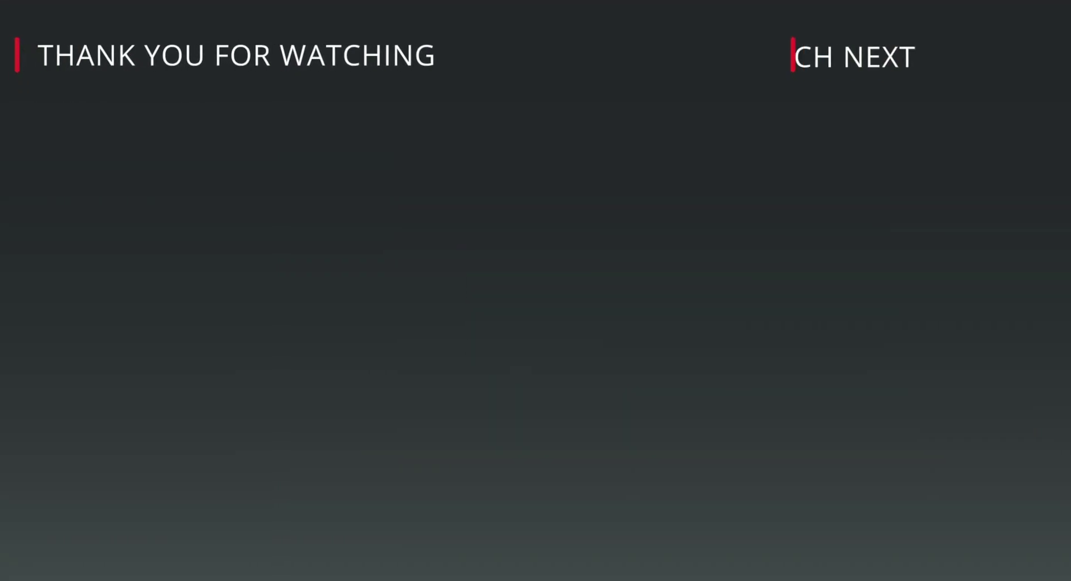